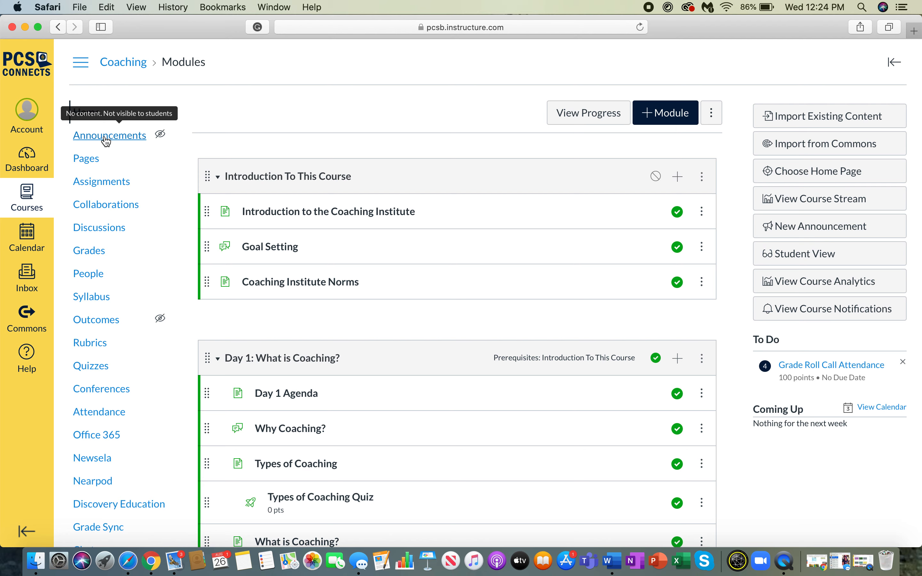
- Start a new announcement in the Coaching course and title it "Test/ Example Announcement"
{"action": "left_click", "coordinate": [106, 140]}
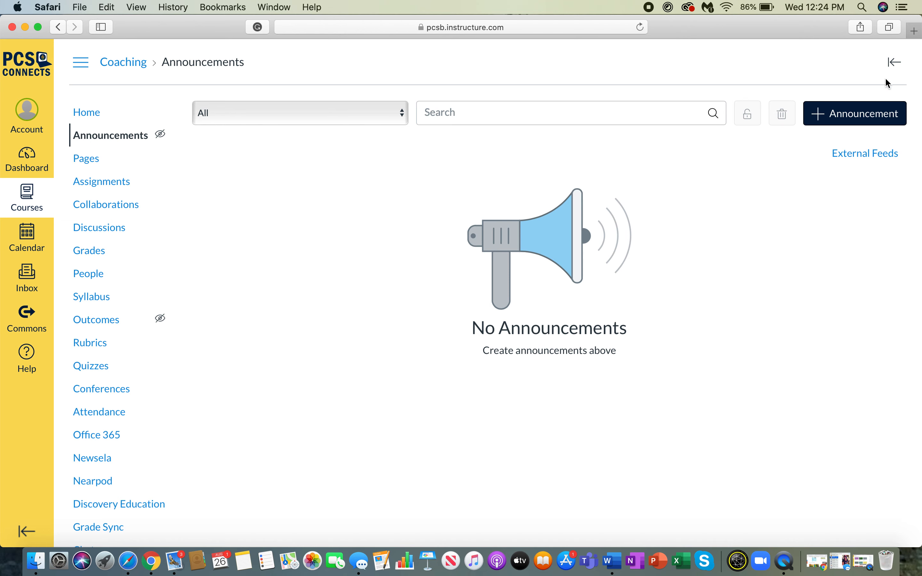
{"action": "left_click", "coordinate": [847, 118]}
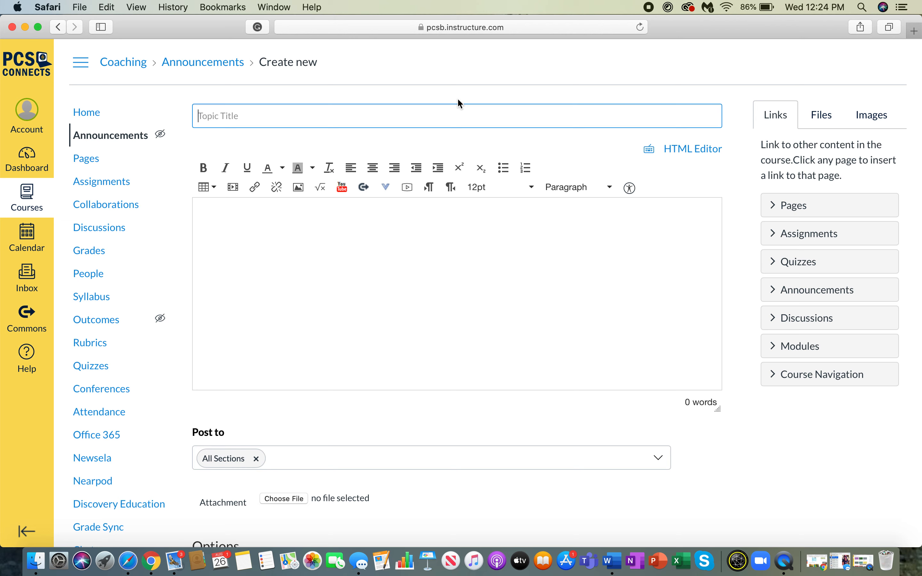
{"action": "type", "text": "Test/ Example Announcment"}
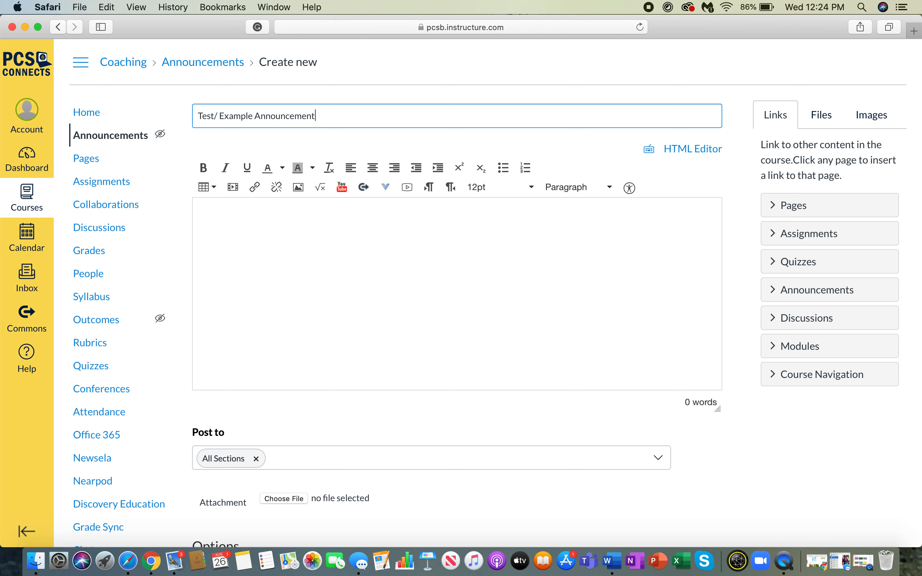
- Write the announcement body as "Create an announcement here." and "Please disregard this.", accepting the suggested missing article
{"action": "left_click", "coordinate": [348, 237]}
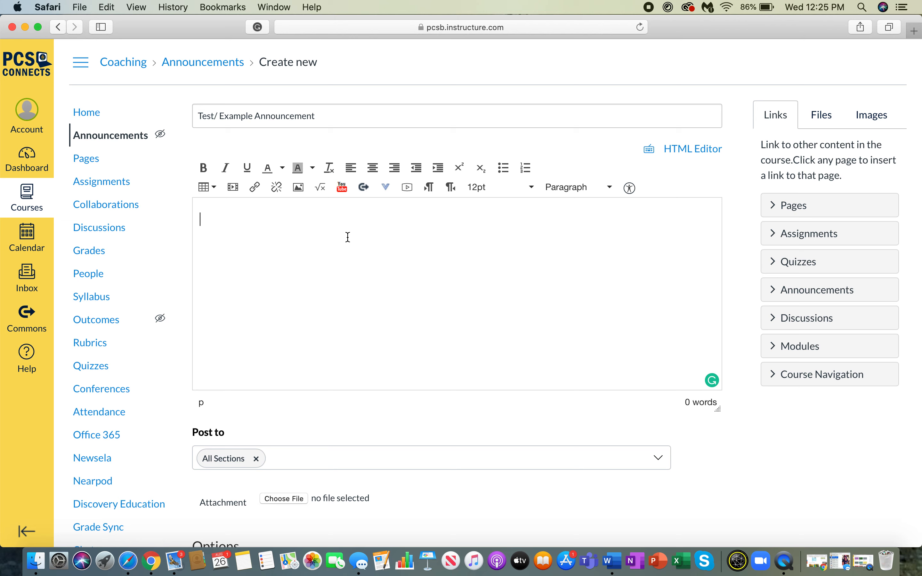
{"action": "type", "text": "Create announcement here."}
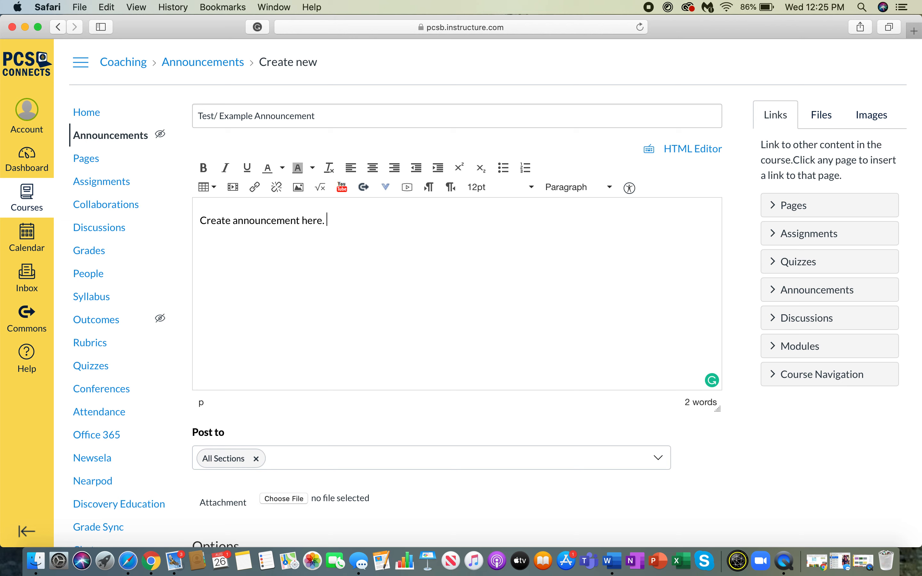
{"action": "key", "text": "Return"}
{"action": "type", "text": "Please"}
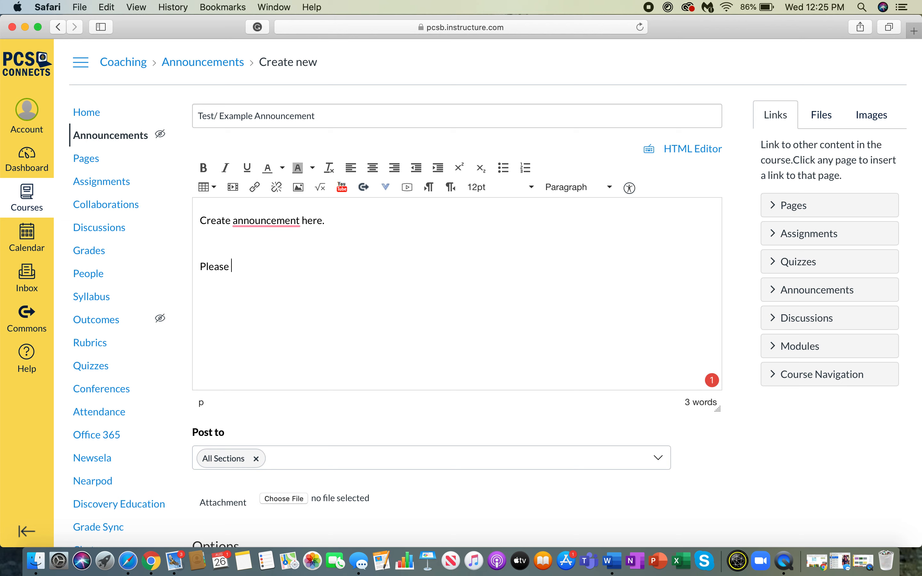
{"action": "mouse_move", "coordinate": [251, 218]}
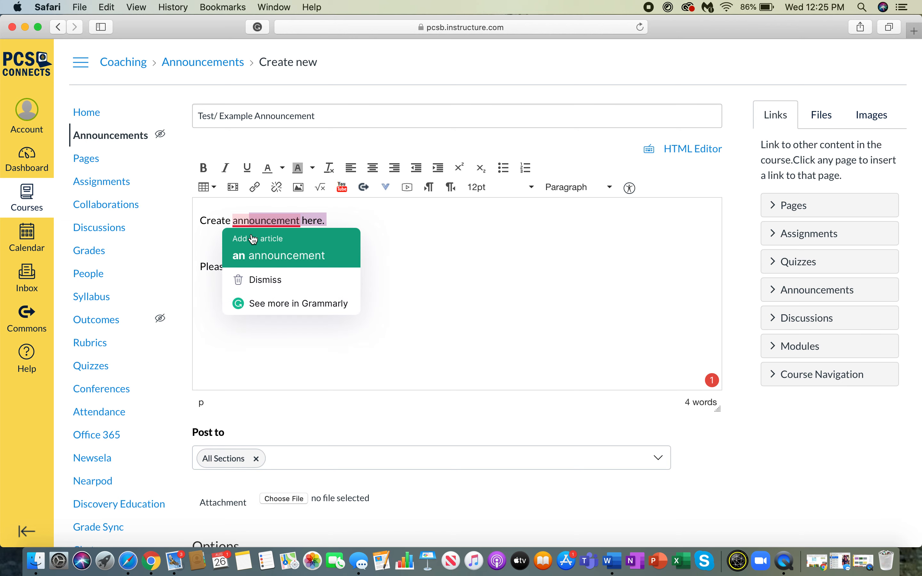
{"action": "left_click", "coordinate": [266, 255]}
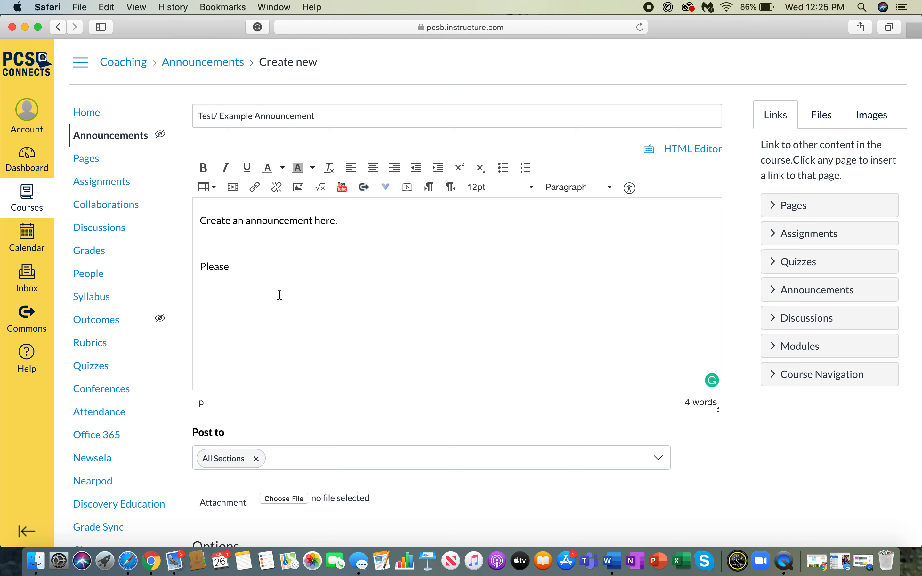
{"action": "left_click", "coordinate": [249, 271]}
{"action": "type", "text": "disregard this."}
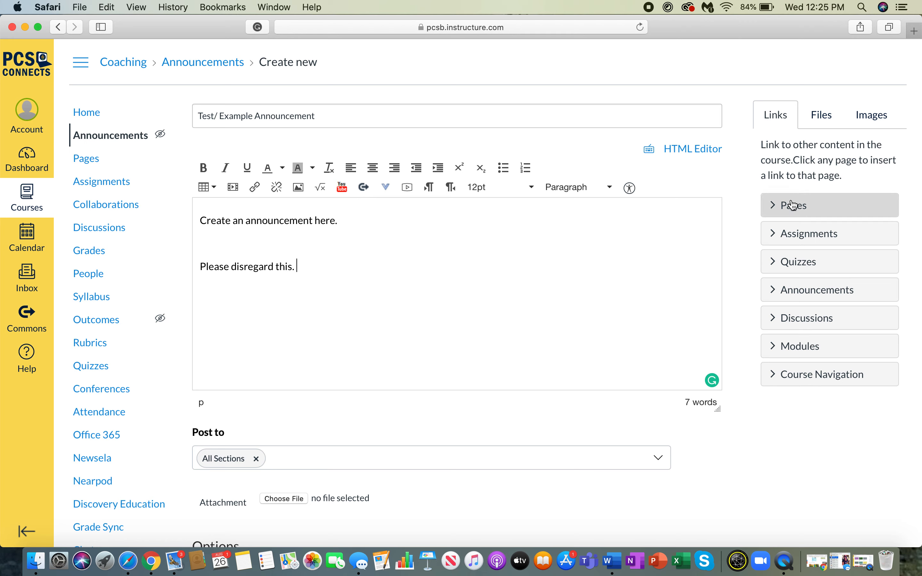
- Insert a link to the Accelerate course page below the announcement's last line of text
{"action": "left_click", "coordinate": [782, 209]}
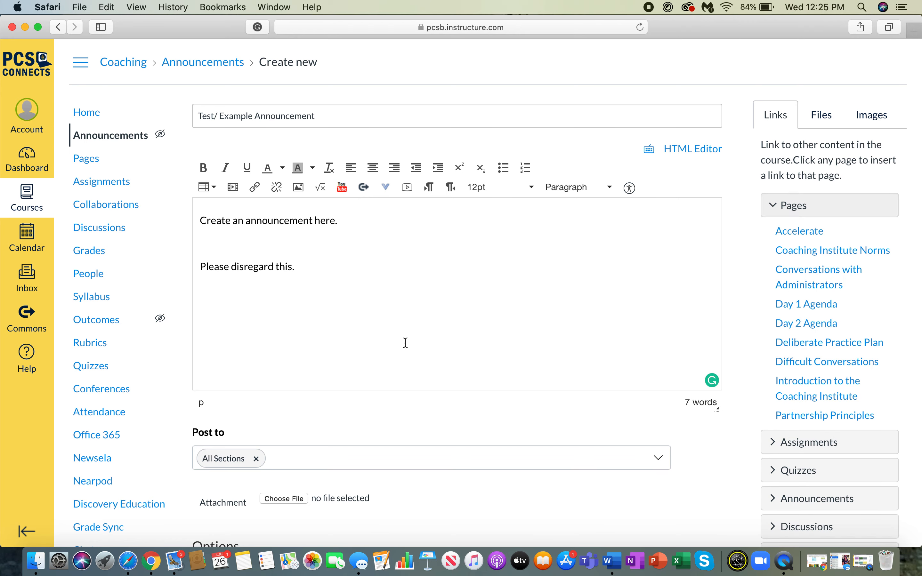
{"action": "left_click", "coordinate": [330, 287]}
{"action": "key", "text": "Return"}
{"action": "key", "text": "Return"}
{"action": "left_click", "coordinate": [812, 238]}
- Insert a link to the Types of Coaching Quiz on a new line below the Accelerate link
{"action": "key", "text": "Return"}
{"action": "key", "text": "Return"}
{"action": "scroll", "coordinate": [823, 445], "scroll_direction": "down", "scroll_amount": 5}
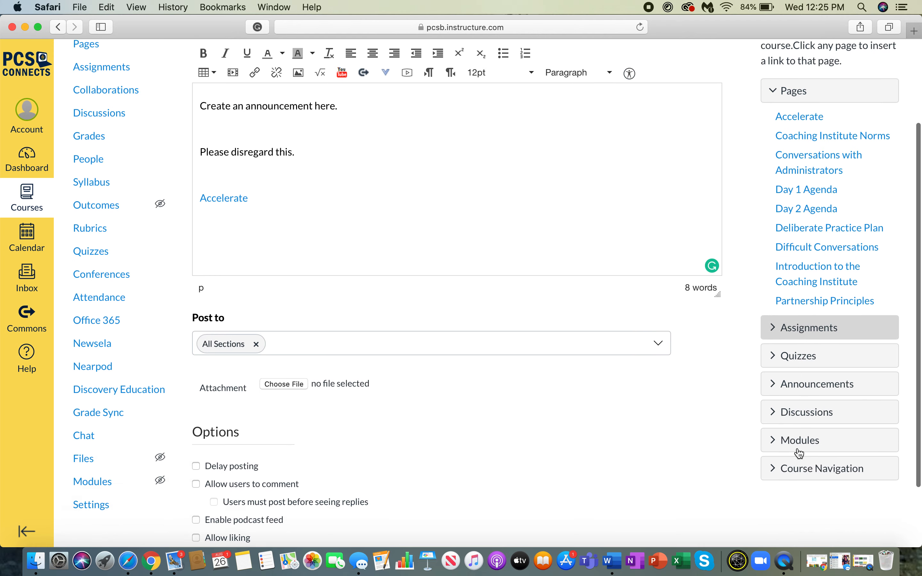
{"action": "left_click", "coordinate": [800, 345]}
{"action": "scroll", "coordinate": [794, 346], "scroll_direction": "up", "scroll_amount": 5}
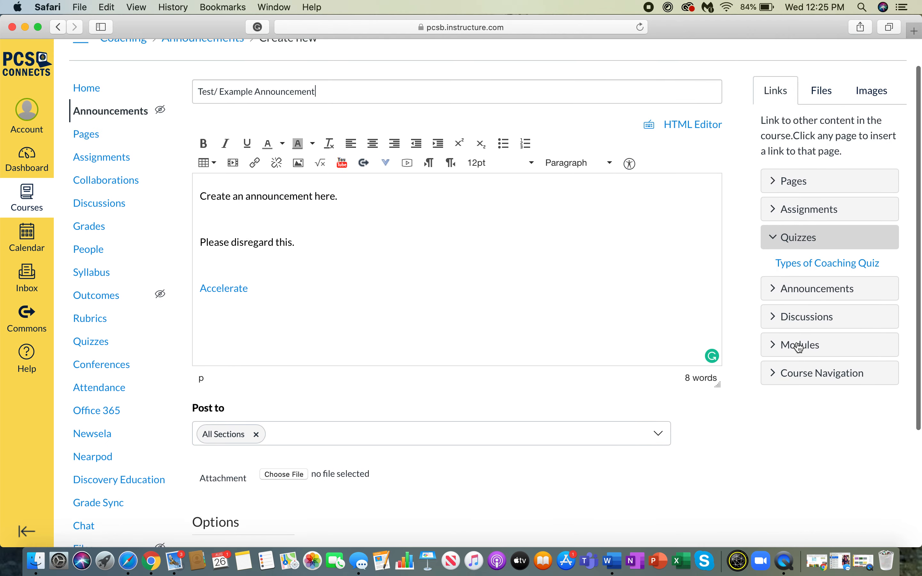
{"action": "left_click", "coordinate": [803, 289]}
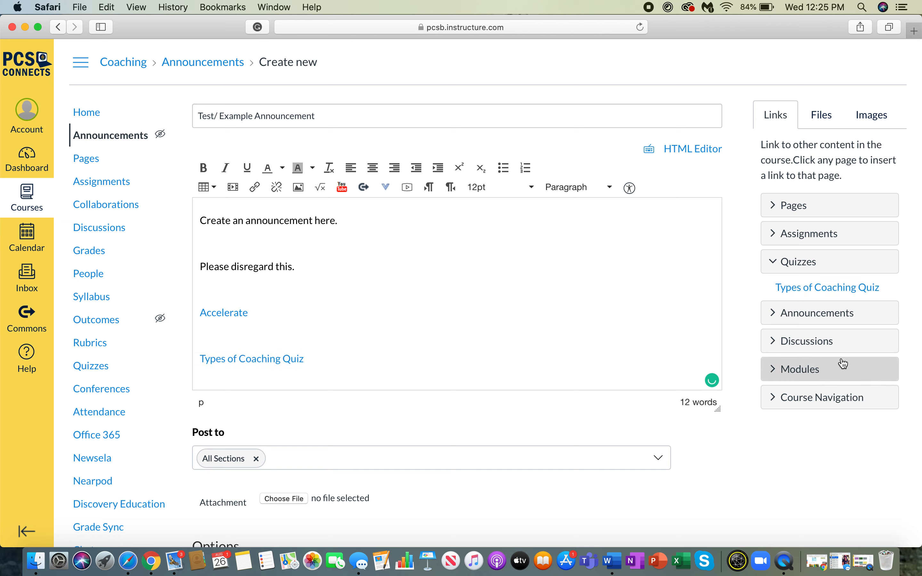
- Look over the course files and images that can be inserted, and the posting settings below the editor
{"action": "left_click", "coordinate": [816, 126]}
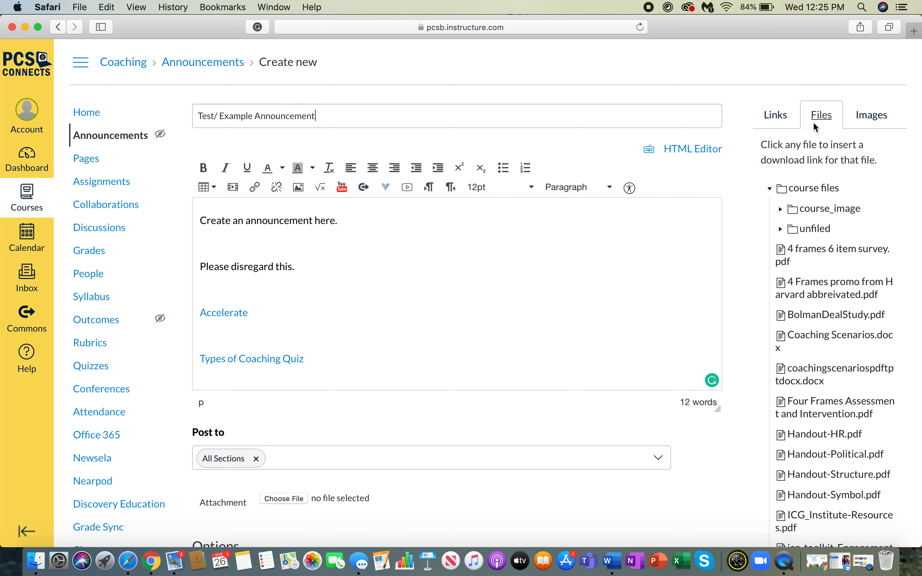
{"action": "left_click", "coordinate": [872, 115]}
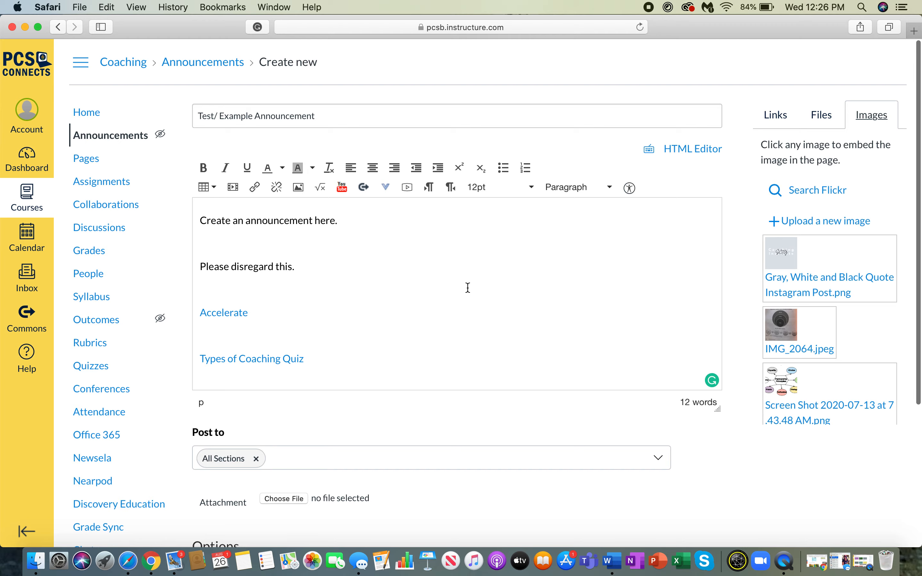
{"action": "scroll", "coordinate": [469, 288], "scroll_direction": "down", "scroll_amount": 5}
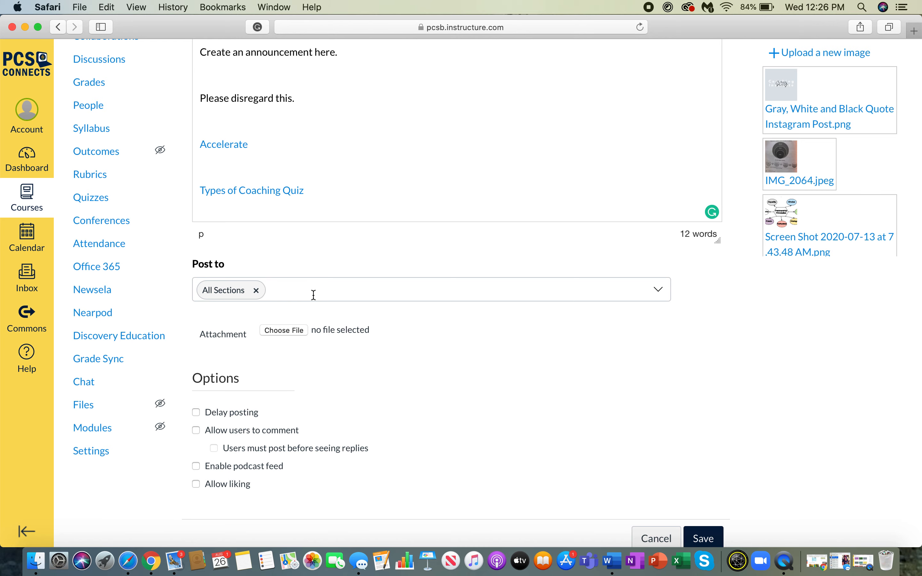
- Turn on delayed posting and set the post date to Aug 28, 2020
{"action": "scroll", "coordinate": [213, 381], "scroll_direction": "down", "scroll_amount": 1}
{"action": "left_click", "coordinate": [196, 385]}
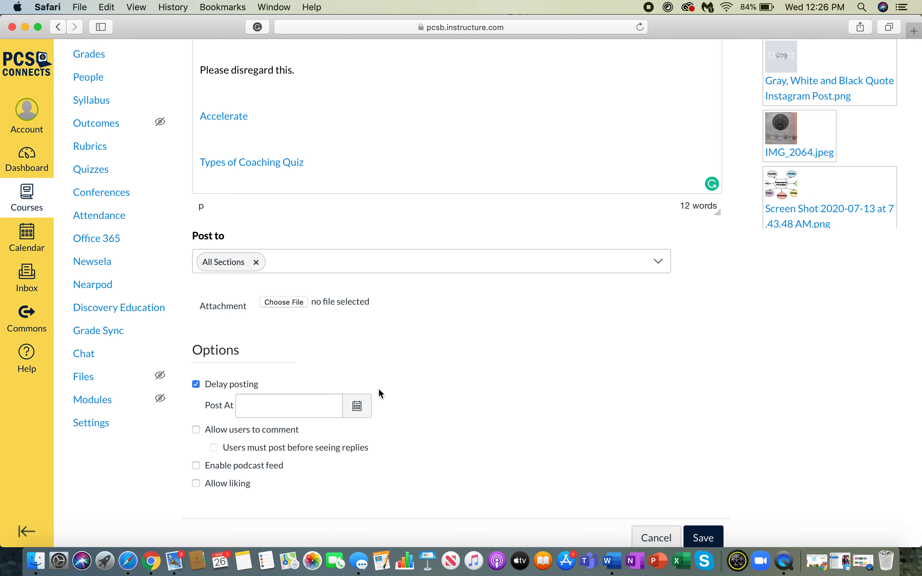
{"action": "left_click", "coordinate": [357, 409]}
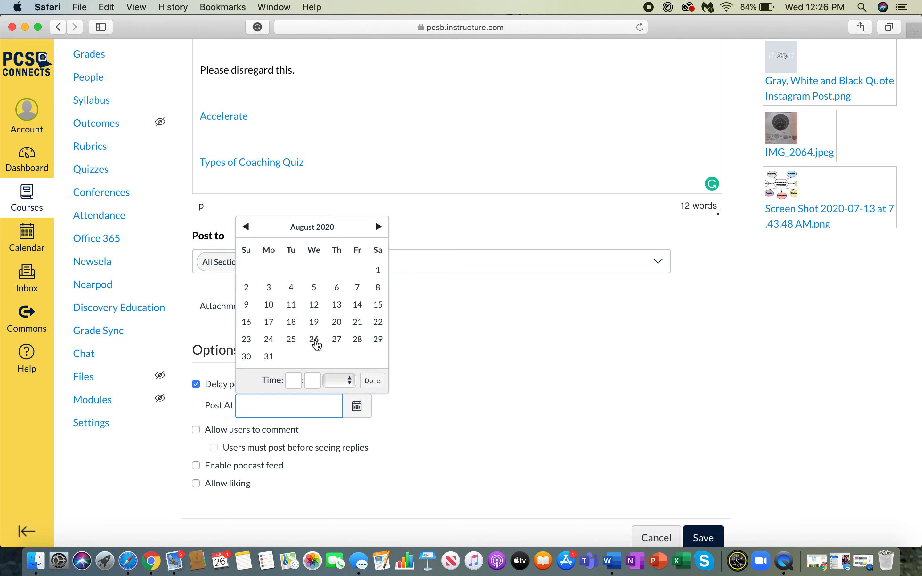
{"action": "left_click", "coordinate": [315, 340]}
{"action": "left_click", "coordinate": [365, 381]}
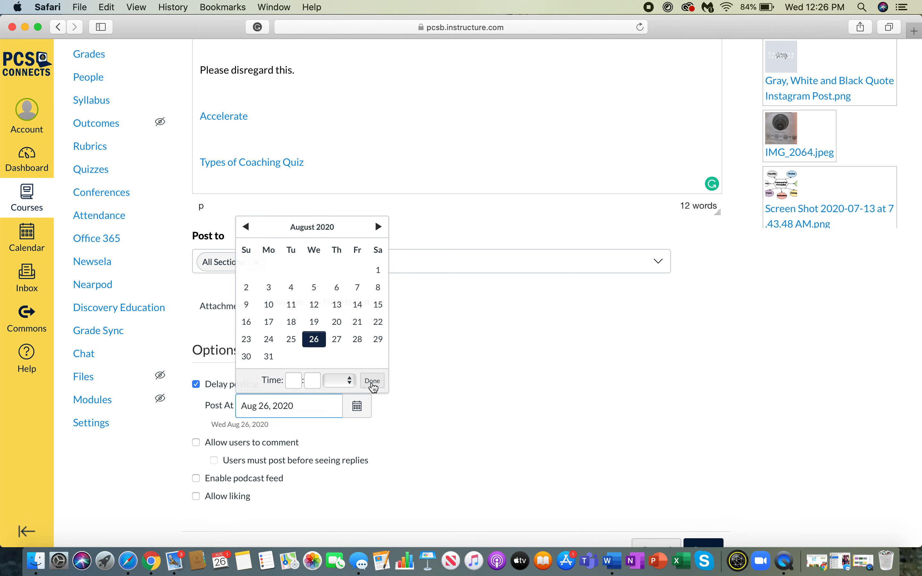
{"action": "left_click", "coordinate": [357, 407]}
{"action": "left_click", "coordinate": [357, 340]}
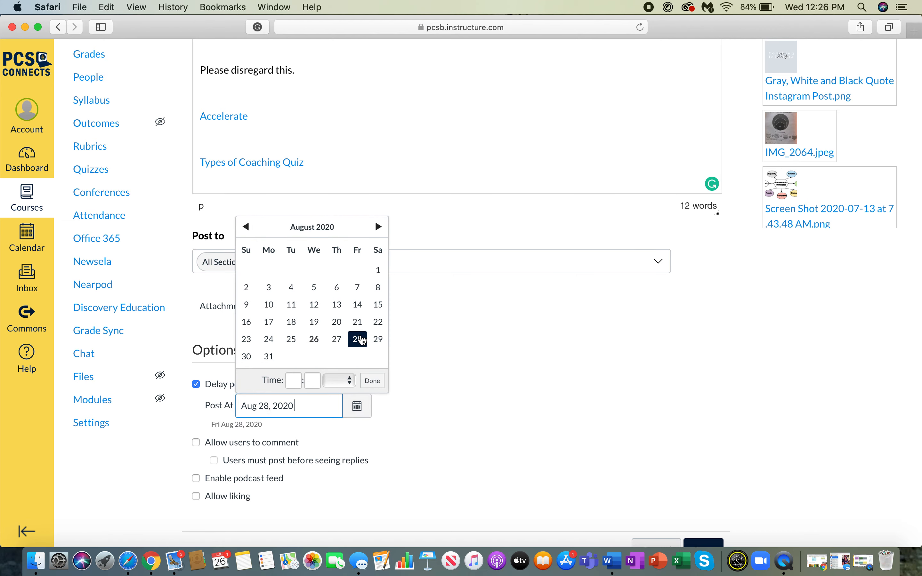
{"action": "left_click", "coordinate": [372, 381]}
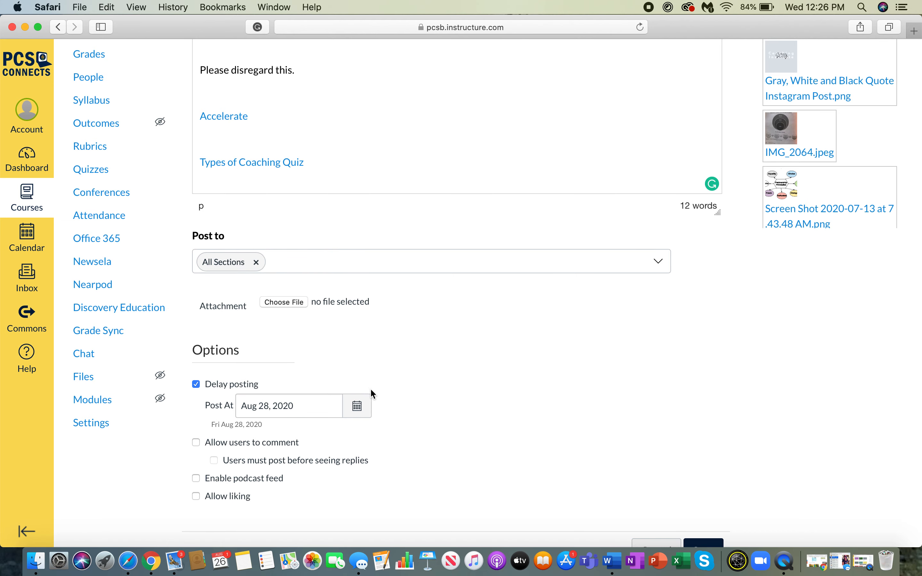
- Allow users to comment and enable the podcast feed with student replies included
{"action": "left_click", "coordinate": [197, 446]}
{"action": "left_click", "coordinate": [197, 478]}
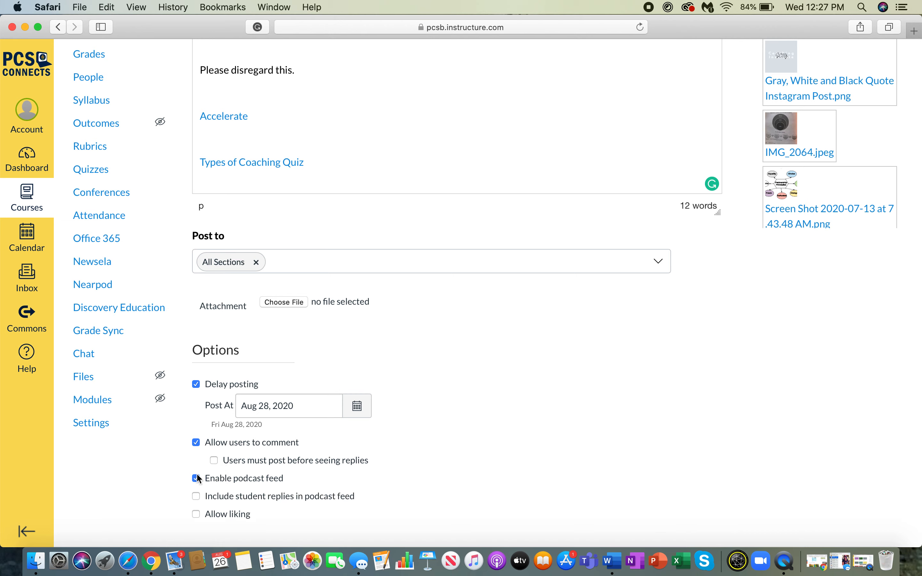
{"action": "left_click", "coordinate": [197, 496]}
- Allow liking, and turn off user comments and the podcast feed along with its student replies
{"action": "scroll", "coordinate": [196, 496], "scroll_direction": "down", "scroll_amount": 3}
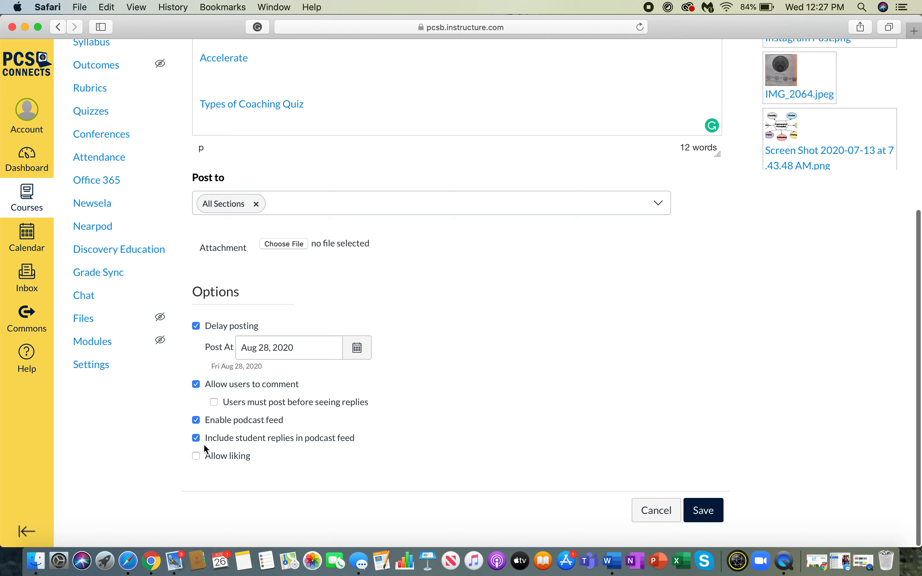
{"action": "left_click", "coordinate": [197, 456]}
{"action": "left_click", "coordinate": [197, 439]}
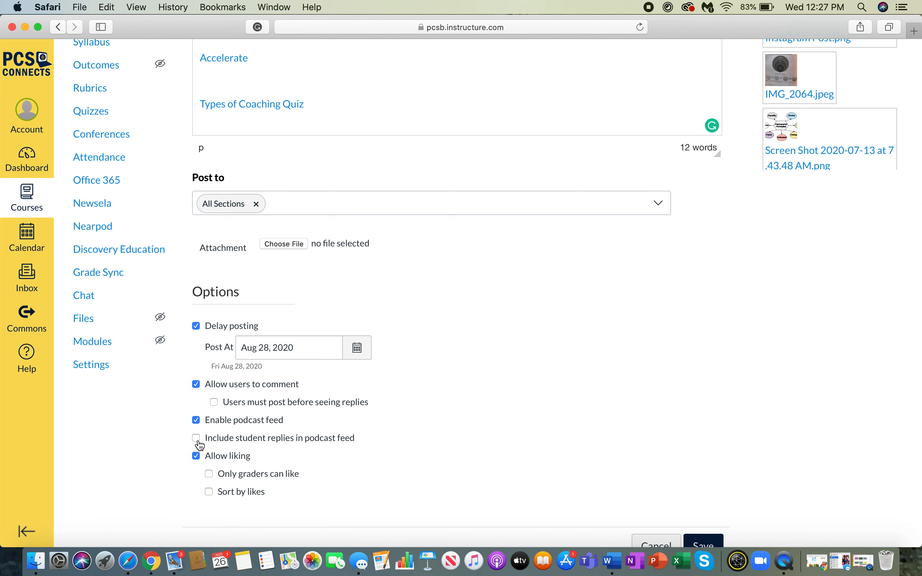
{"action": "left_click", "coordinate": [196, 420]}
{"action": "left_click", "coordinate": [197, 385]}
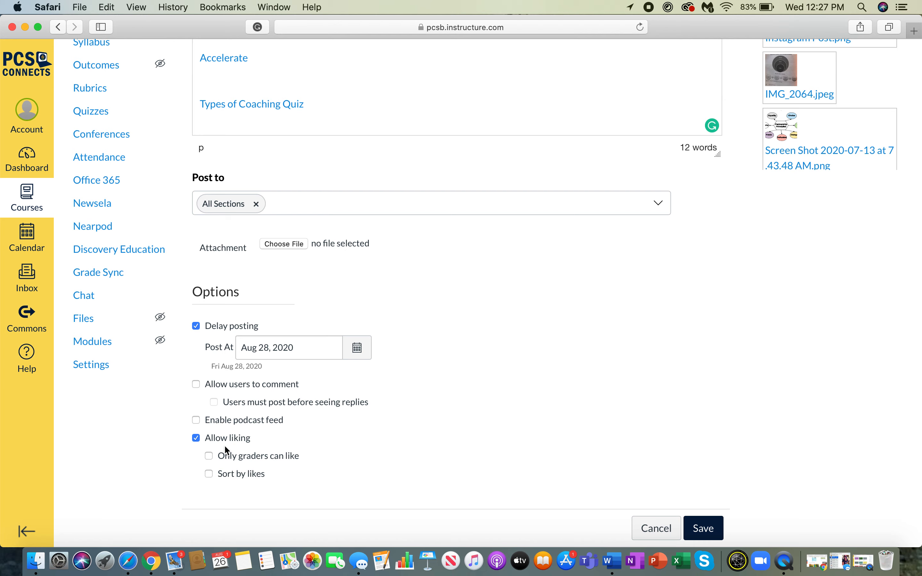
- Turn off delayed posting and save the announcement for all sections
{"action": "scroll", "coordinate": [224, 445], "scroll_direction": "up", "scroll_amount": 5}
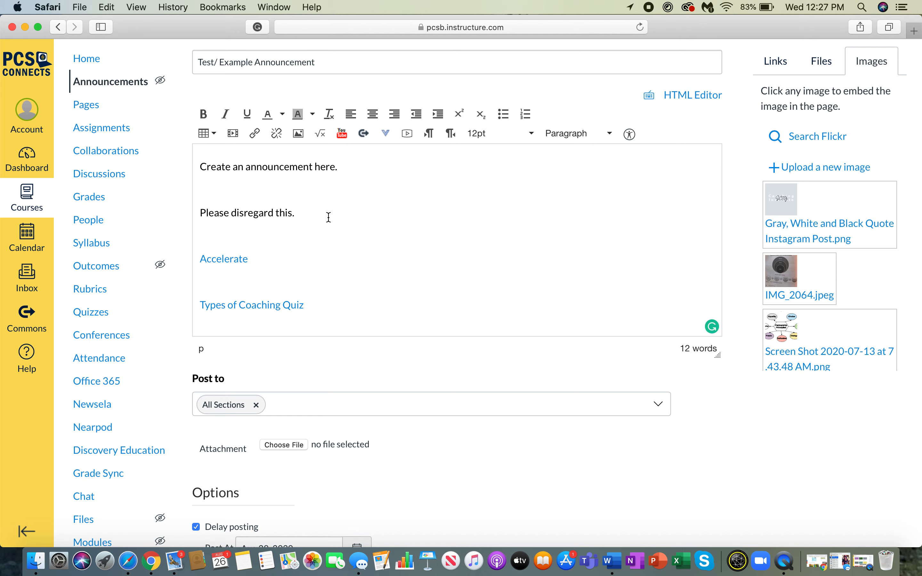
{"action": "scroll", "coordinate": [299, 308], "scroll_direction": "down", "scroll_amount": 5}
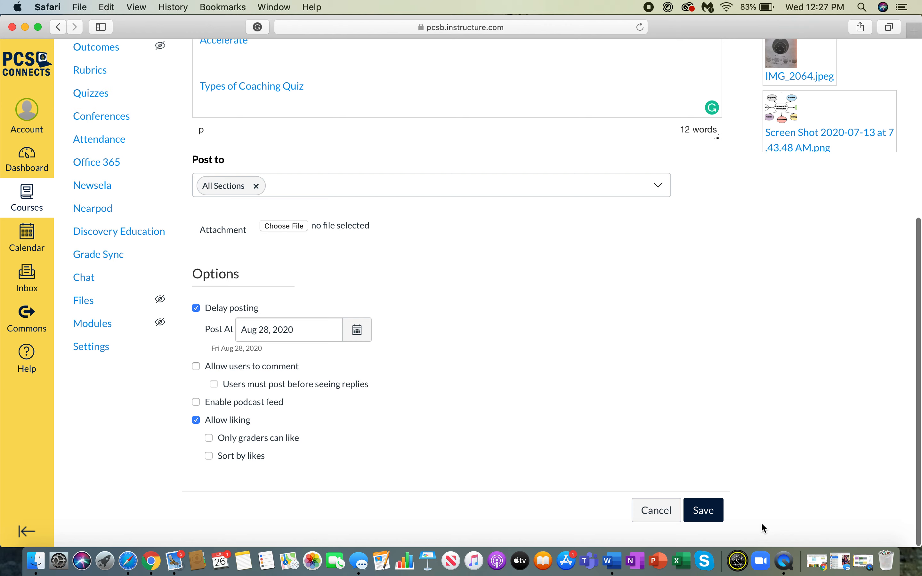
{"action": "left_click", "coordinate": [196, 308]}
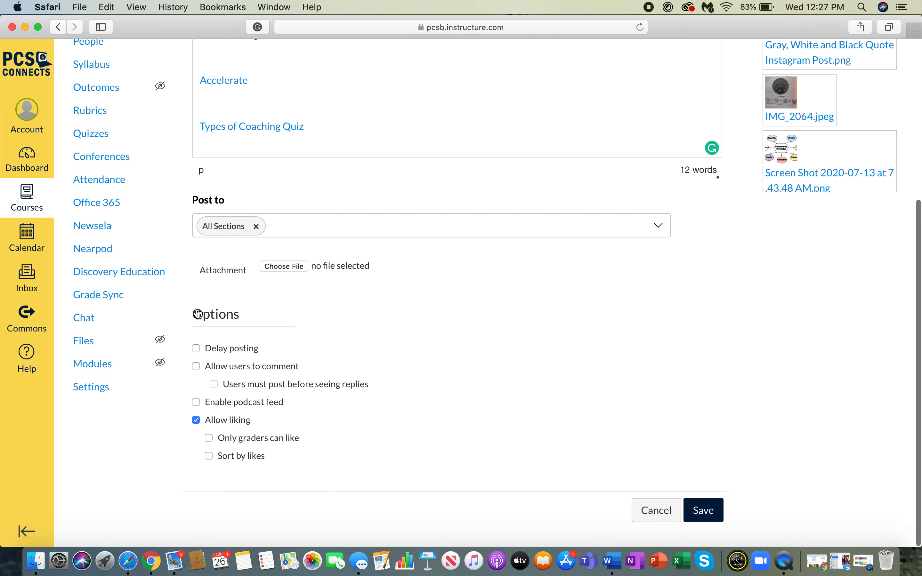
{"action": "left_click", "coordinate": [708, 511]}
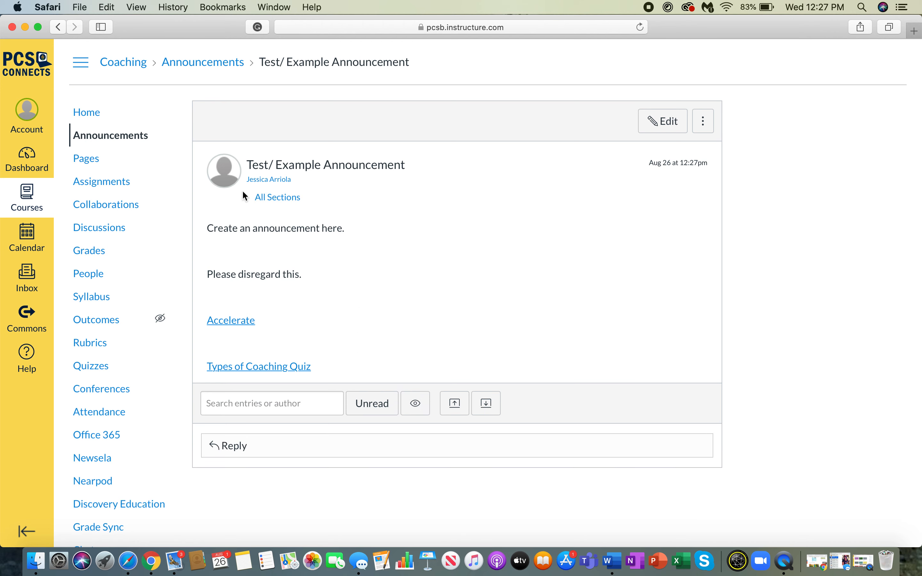
- Return to the course home page and reopen the course's announcements
{"action": "left_click", "coordinate": [84, 113]}
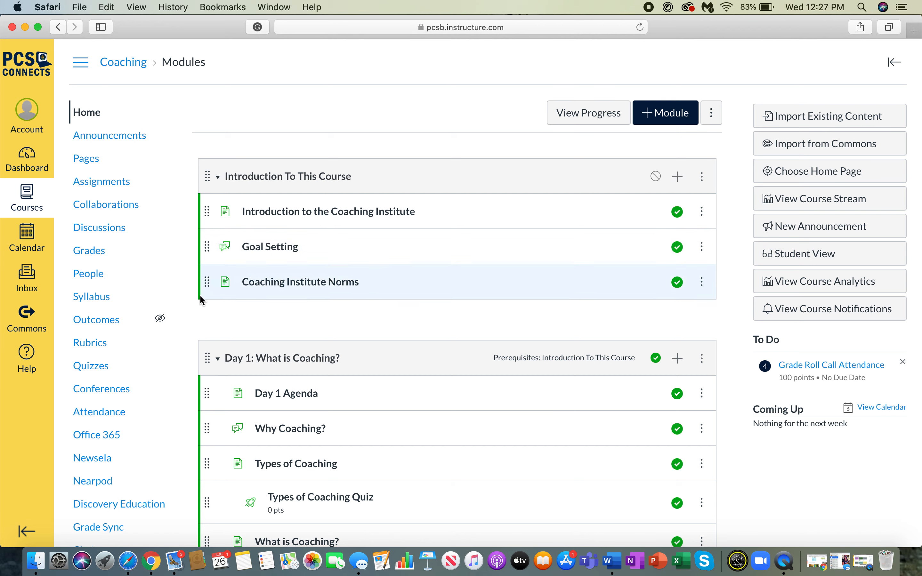
{"action": "left_click", "coordinate": [119, 137]}
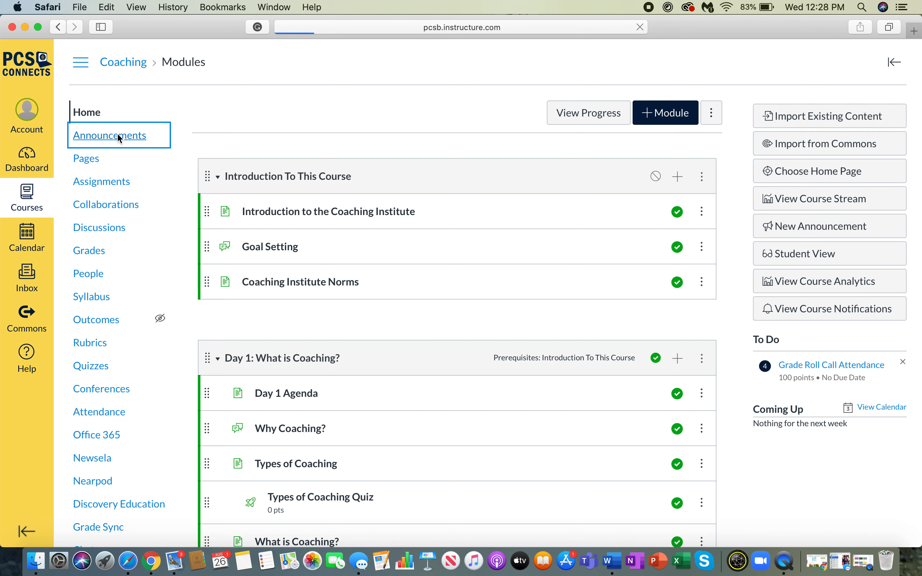